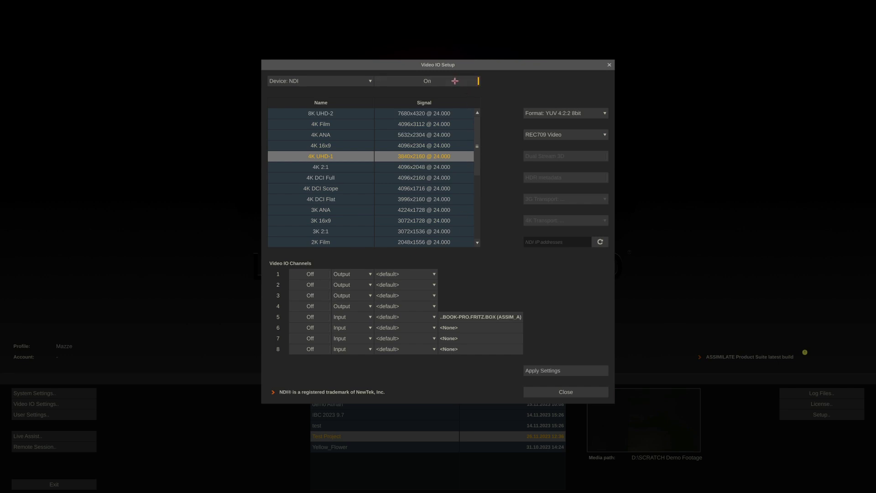
Turn NDI channel 5 on as an input receiving Unreal Engine Output and apply it.
click(315, 315)
click(356, 317)
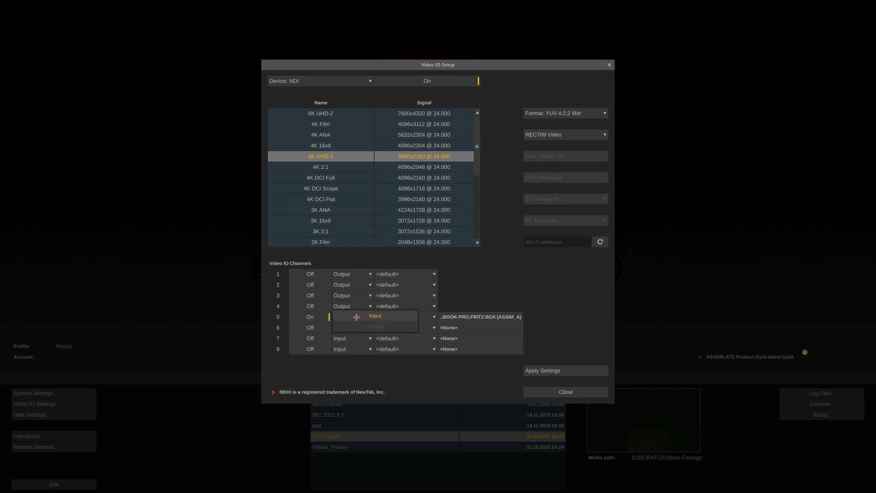
click(367, 317)
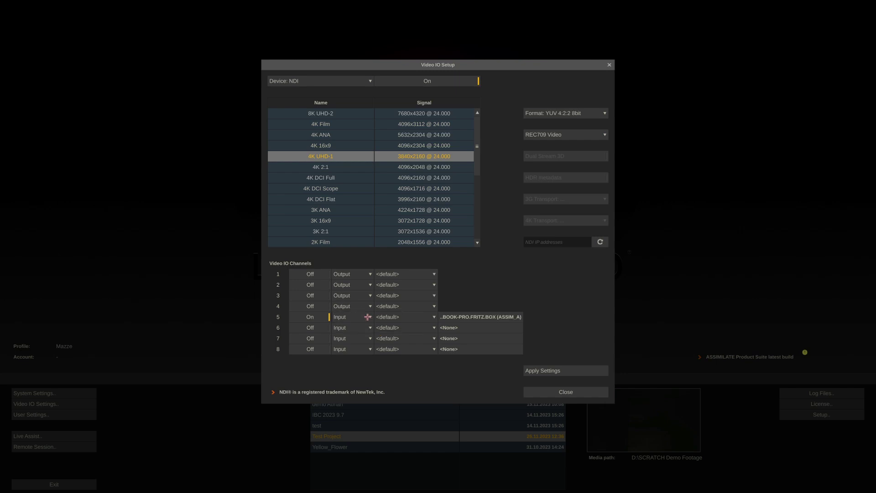
click(494, 315)
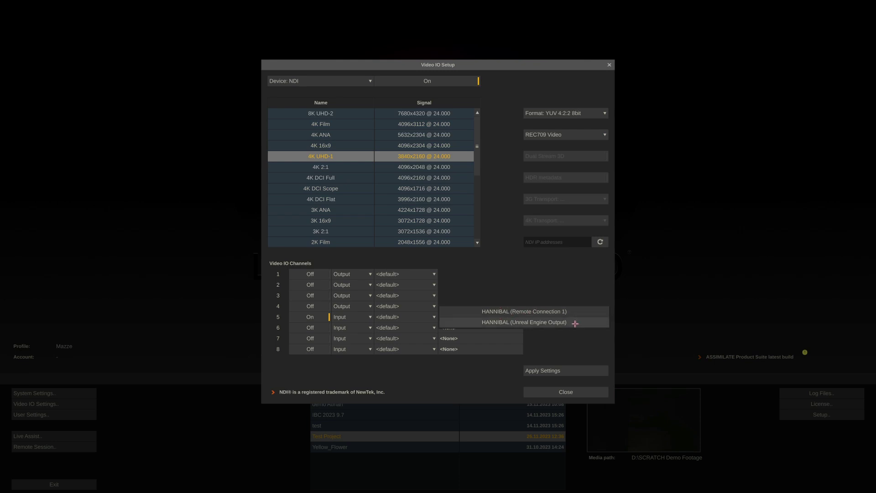
click(554, 322)
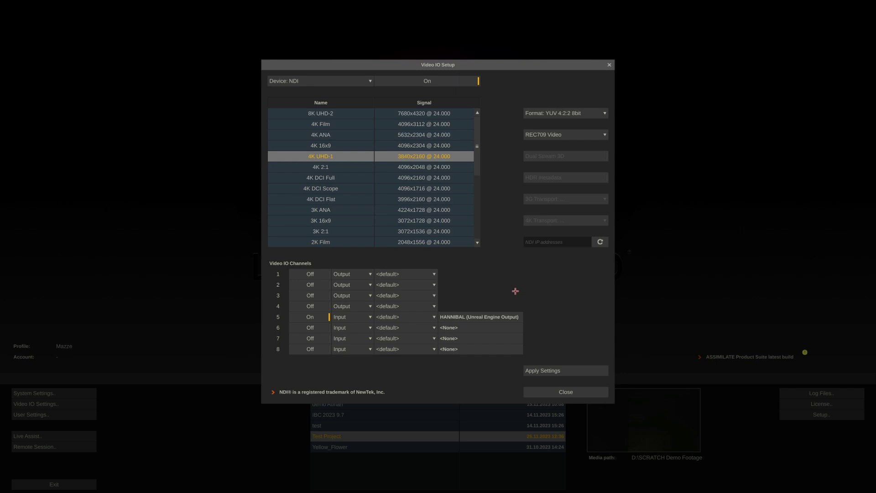
click(532, 370)
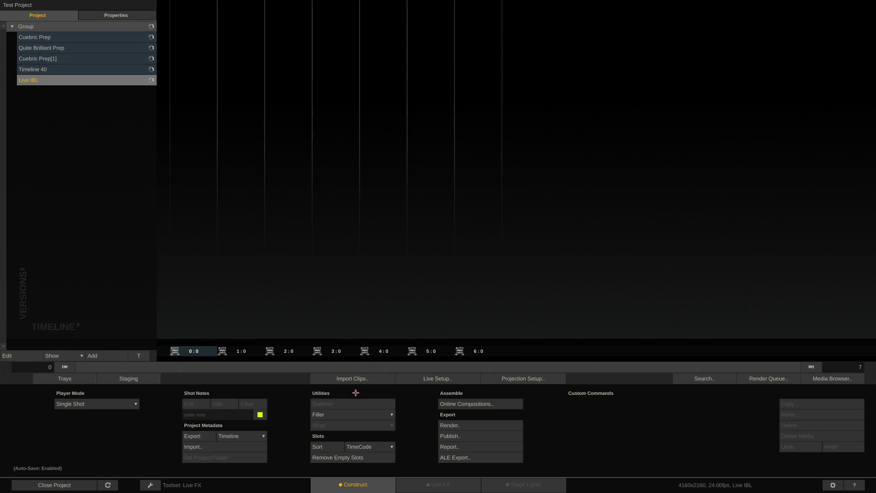
Set up a Basic Capture live composition named 'Unreal Scene' using NDI channel 5 as camera.
click(442, 379)
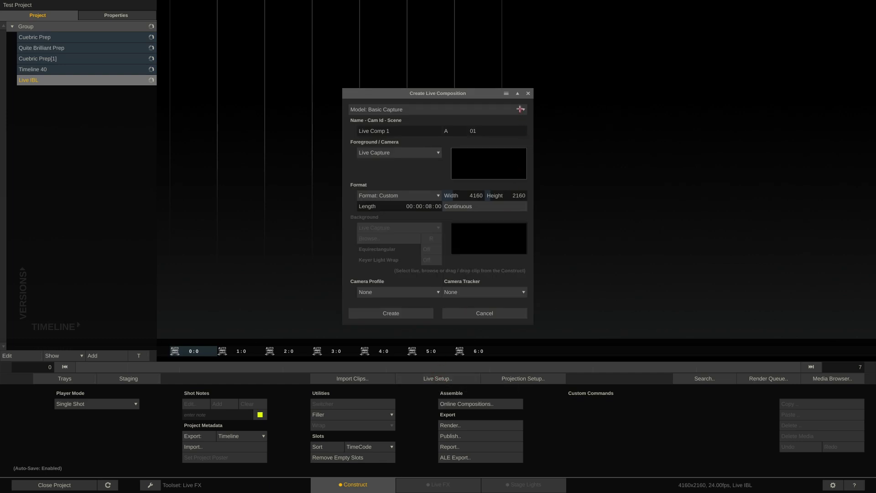
click(522, 109)
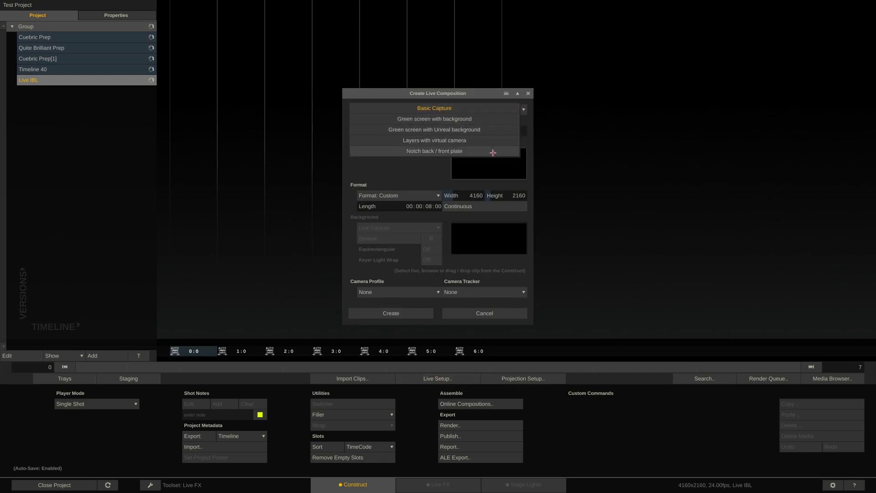
click(463, 109)
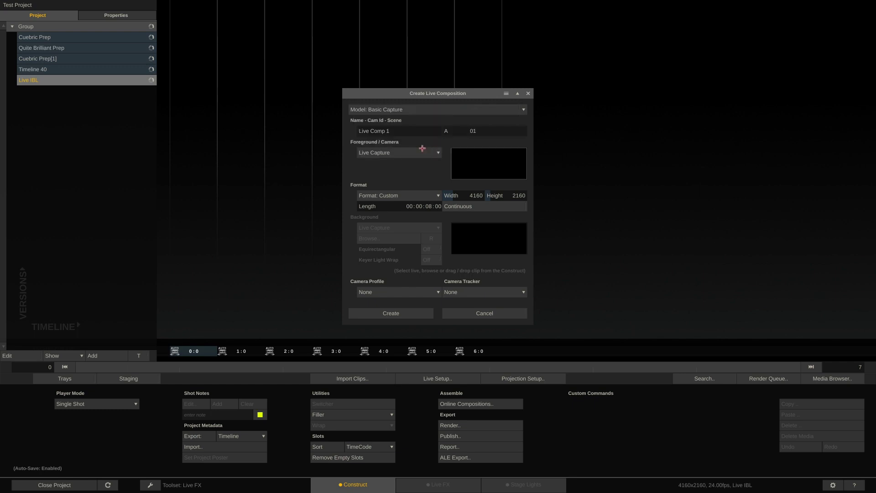
key(Tab)
text(Unreal Scen)
click(409, 154)
click(427, 137)
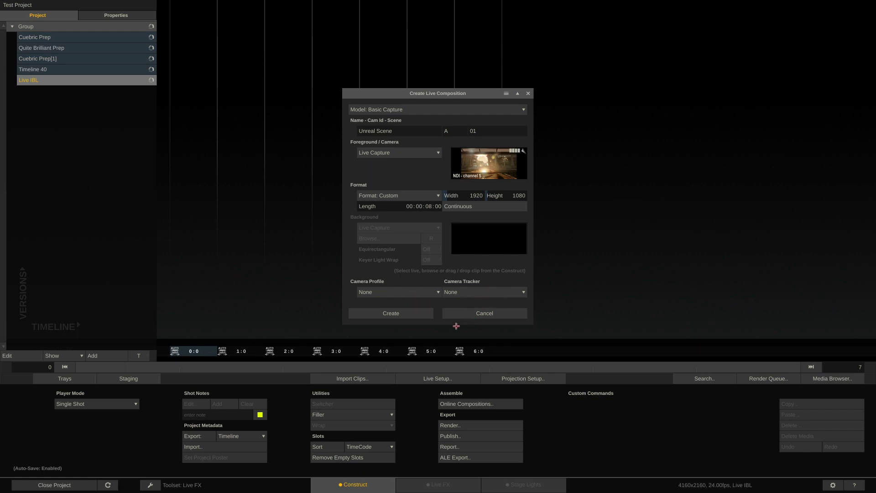
Create the Unreal Scene composition and push its Primary gamma wheel toward green.
click(389, 313)
scroll(437, 190, up, 5)
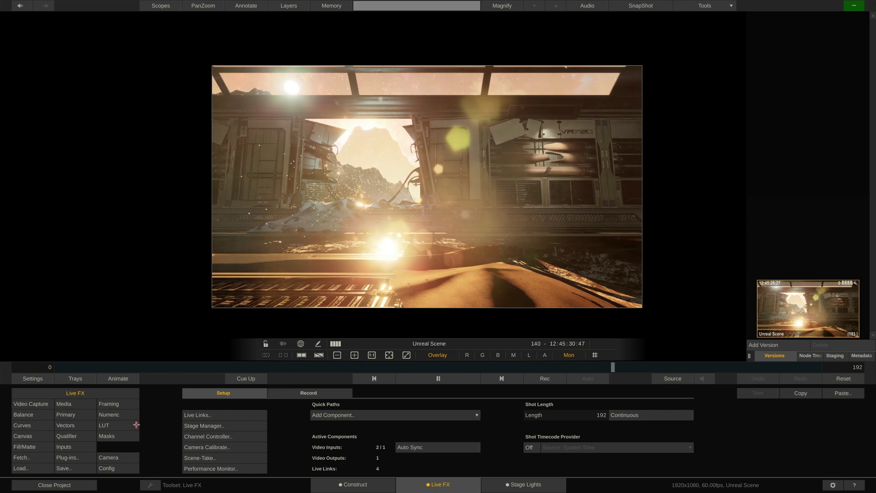
click(66, 414)
drag(436, 422, 387, 455)
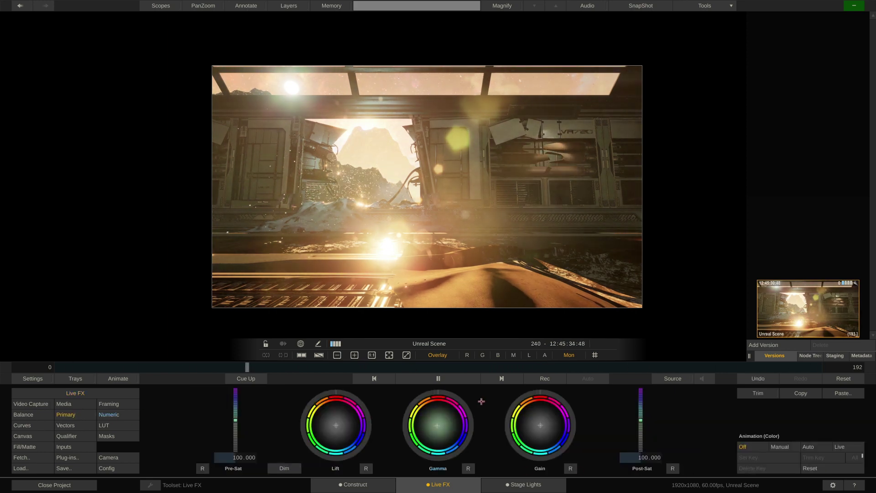
drag(481, 401, 335, 367)
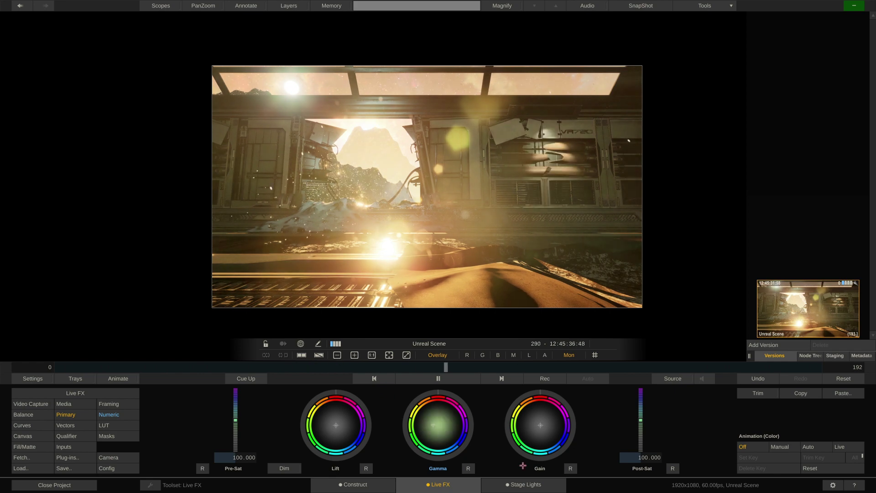
Move the Quasar Q100R2 sample grid down and right in Stage Lights.
click(523, 486)
click(490, 167)
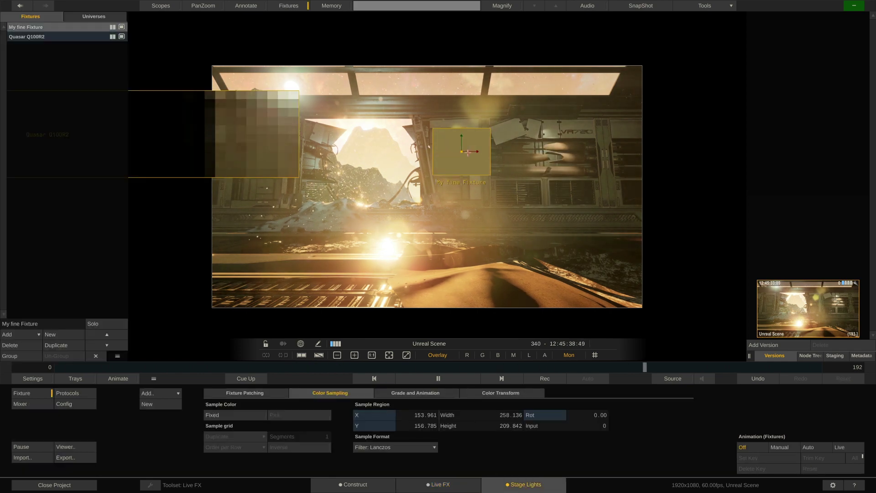
drag(248, 132, 387, 141)
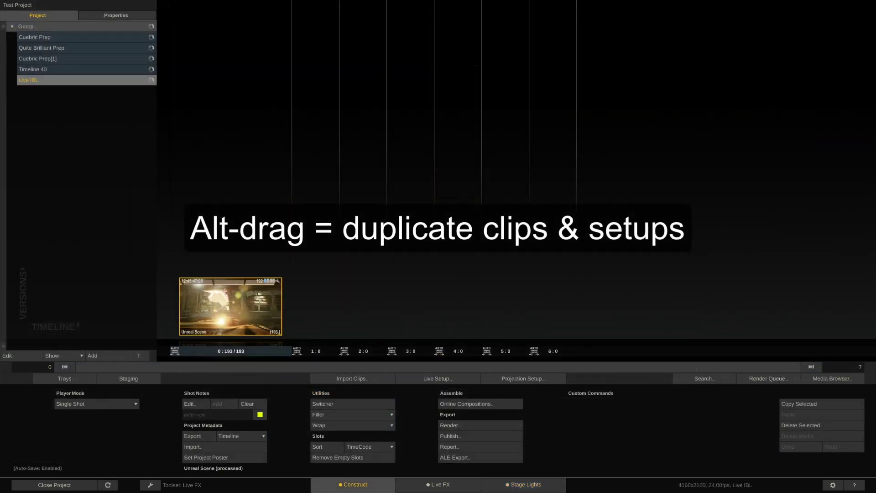
Duplicate the Unreal Scene clip on the timeline and add a second version, Unreal Scene[1].
drag(242, 305, 550, 291)
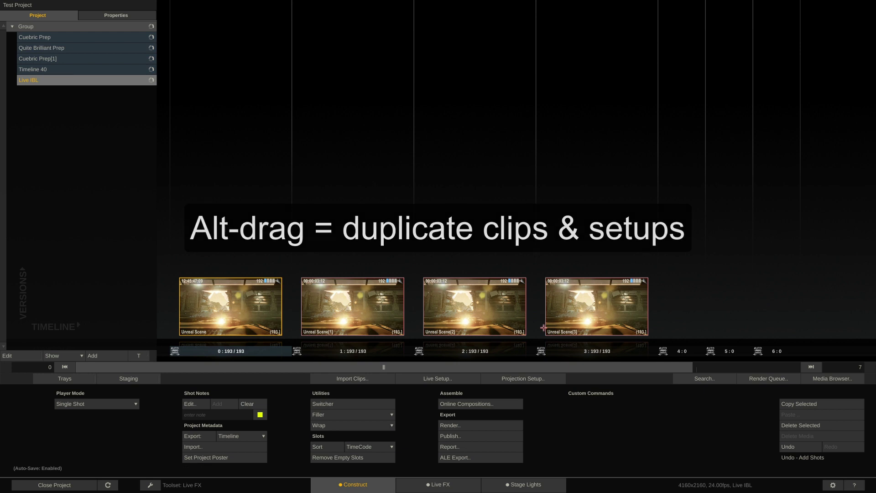
click(438, 485)
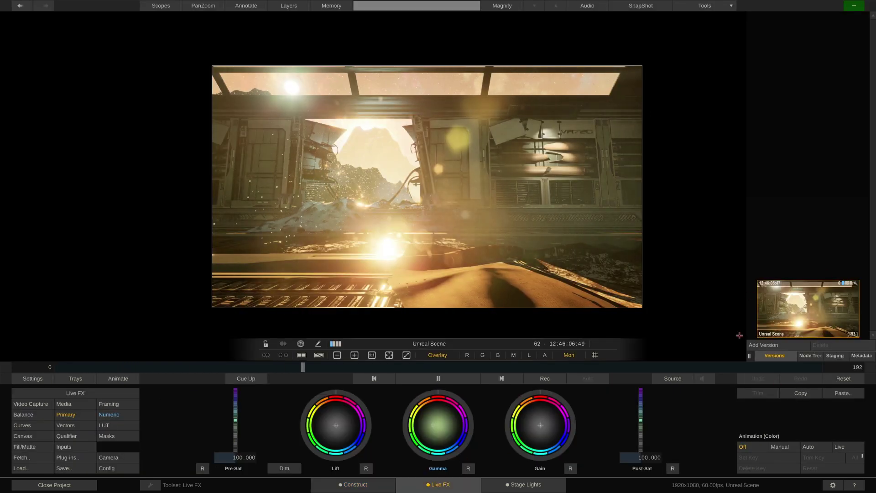
click(501, 490)
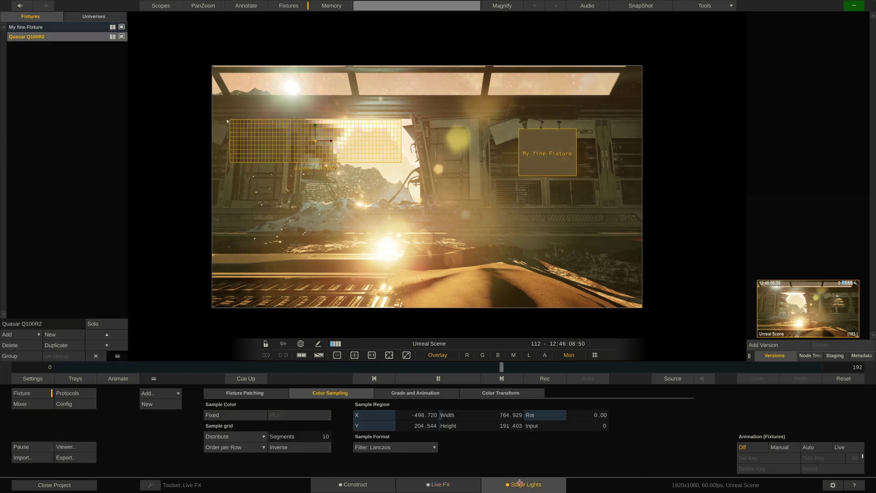
click(763, 344)
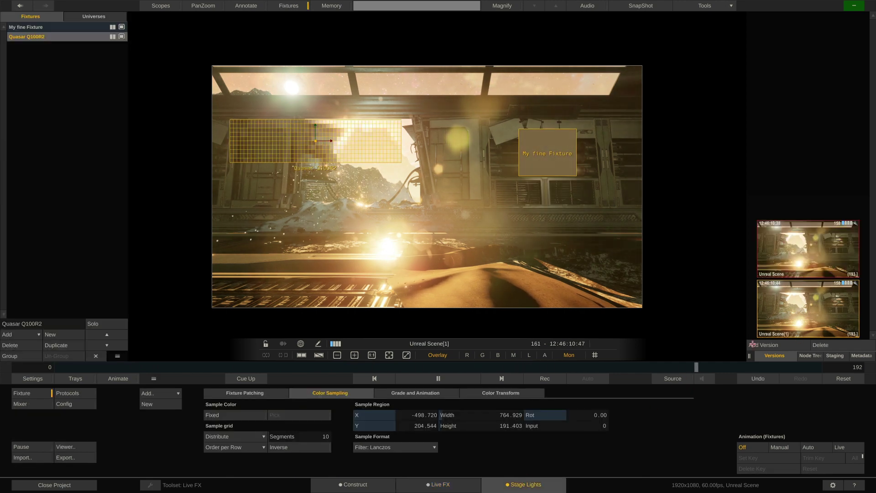
click(73, 403)
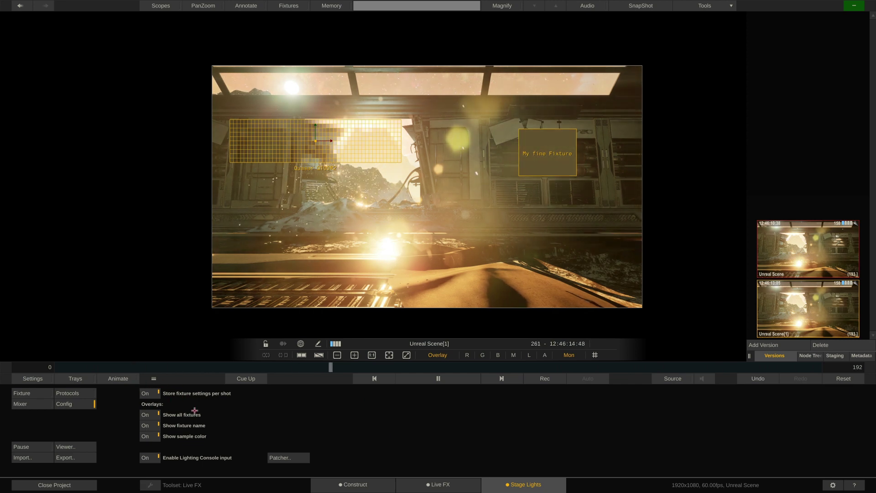
Move the Quasar grid and My fine Fixture sample box down and left, undoing the last move.
click(43, 395)
drag(400, 141, 396, 197)
drag(547, 159, 394, 260)
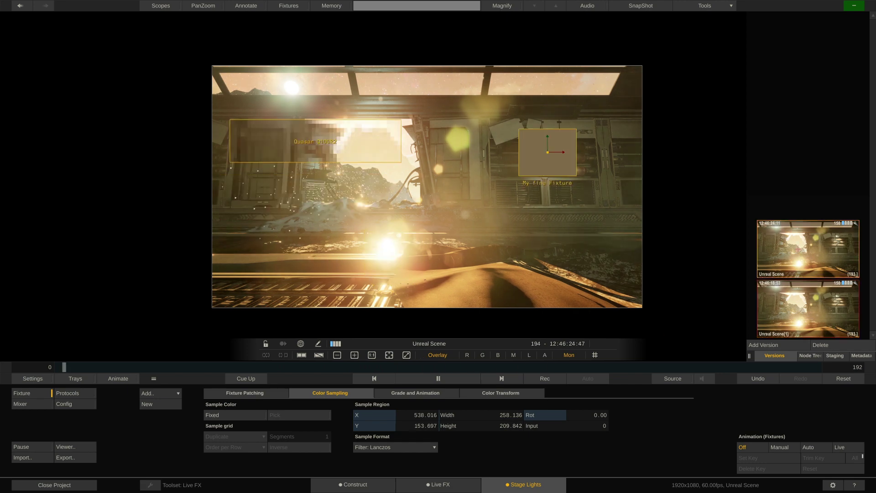
key(ctrl+z)
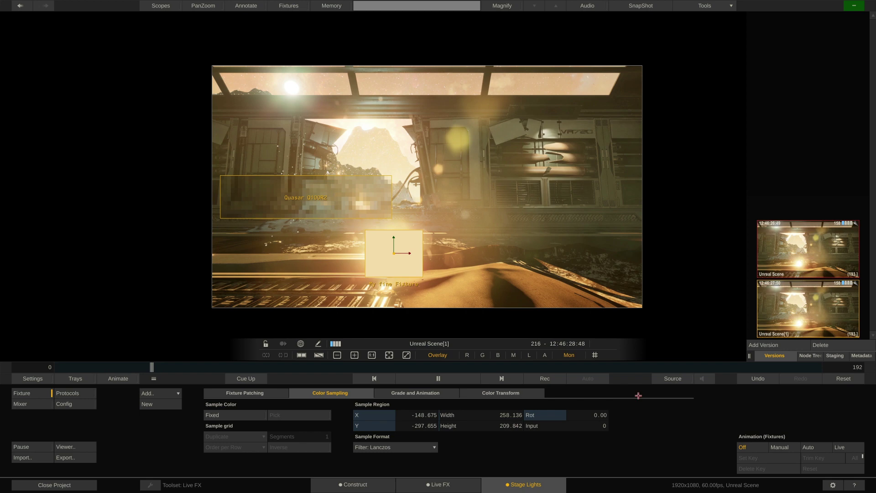
Shift the gamma tint toward blue and compare versions, ending on the green Unreal Scene.
click(447, 484)
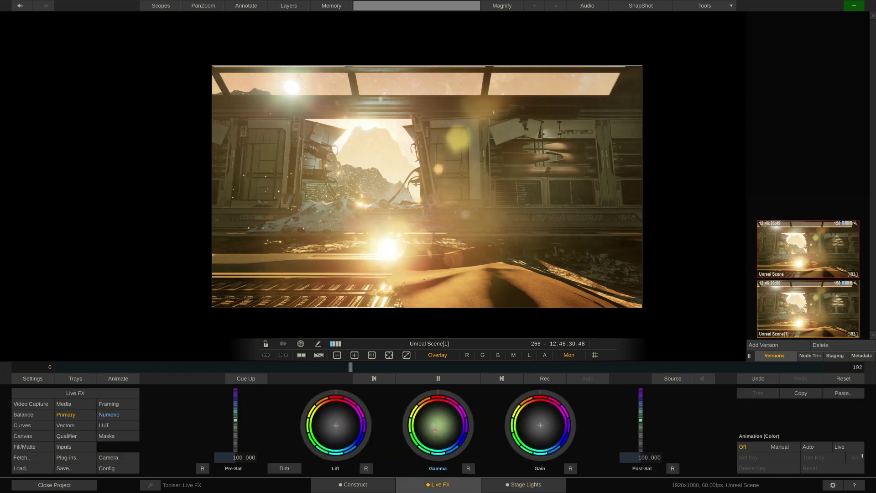
drag(434, 429, 447, 434)
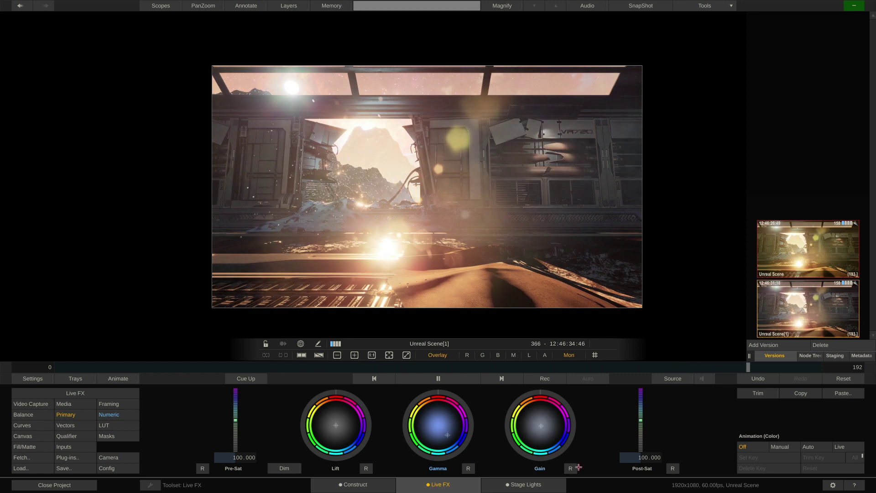
click(816, 251)
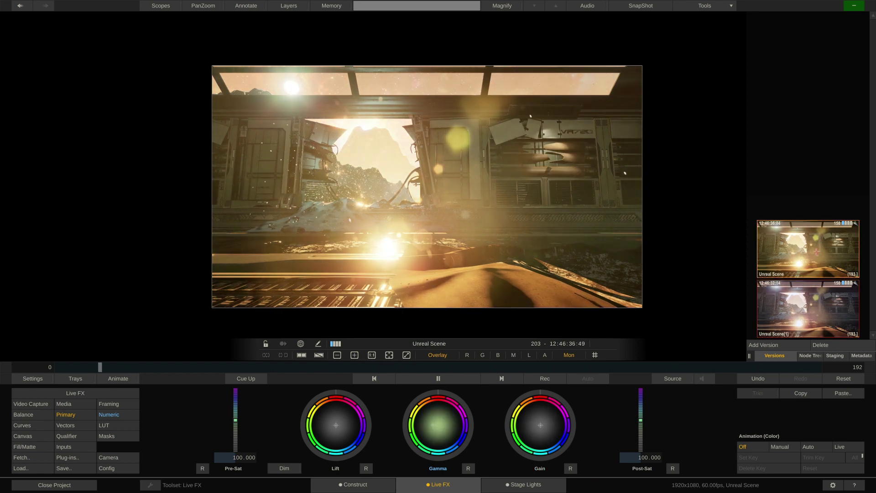
click(807, 308)
click(807, 249)
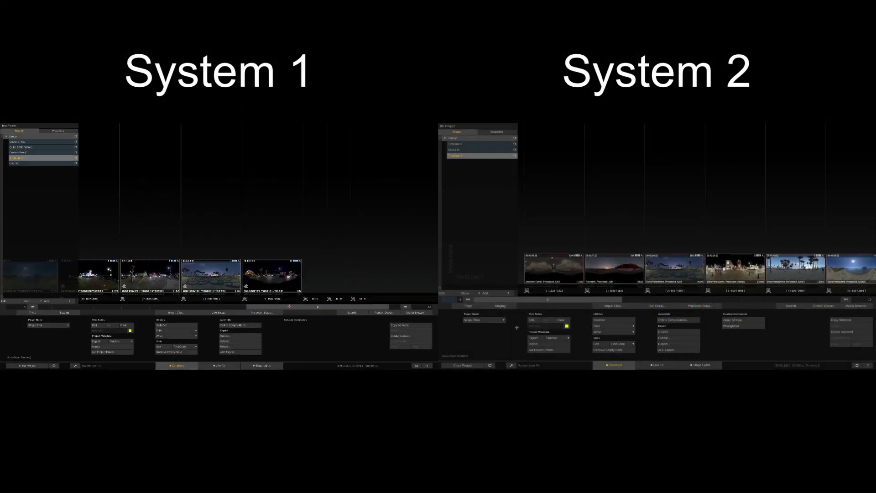
Bring up Test Project's Timeline 40 with its six 360 projection plates in Construct.
drag(288, 306, 70, 309)
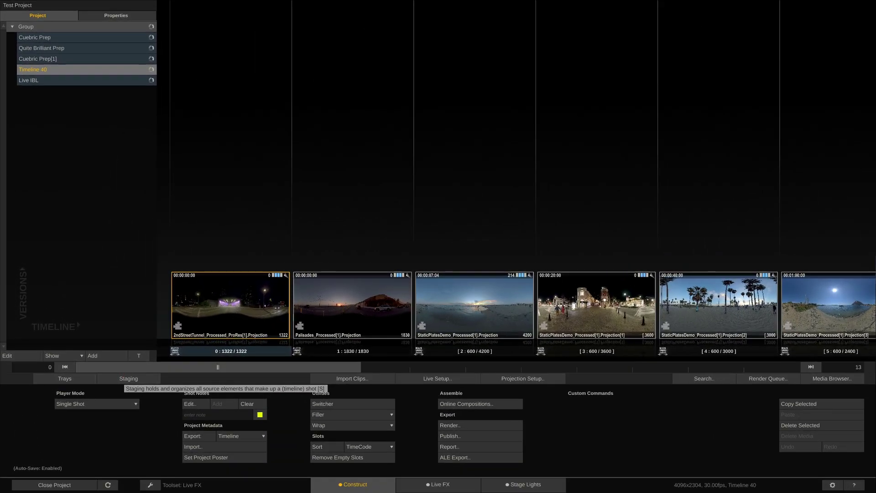
Open the 2ndStreetTunnel_Processed_h264 plate from IBL Project's Timeline 2 in the player.
click(533, 379)
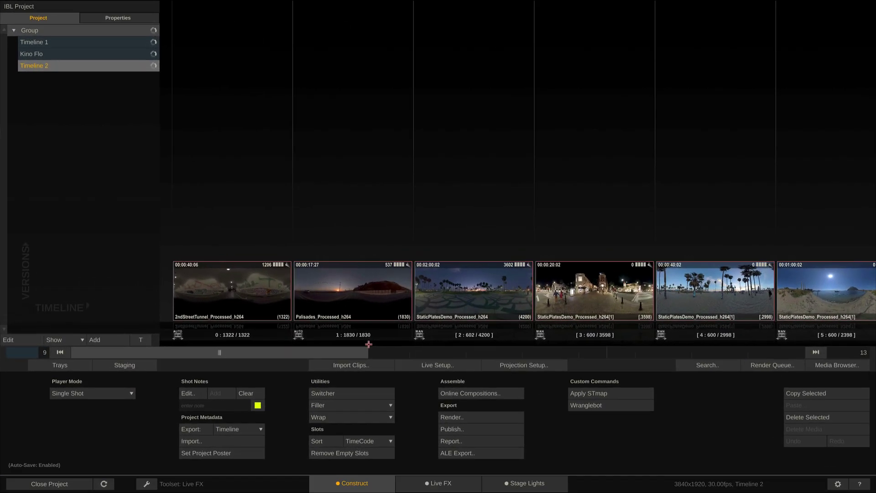
double_click(229, 298)
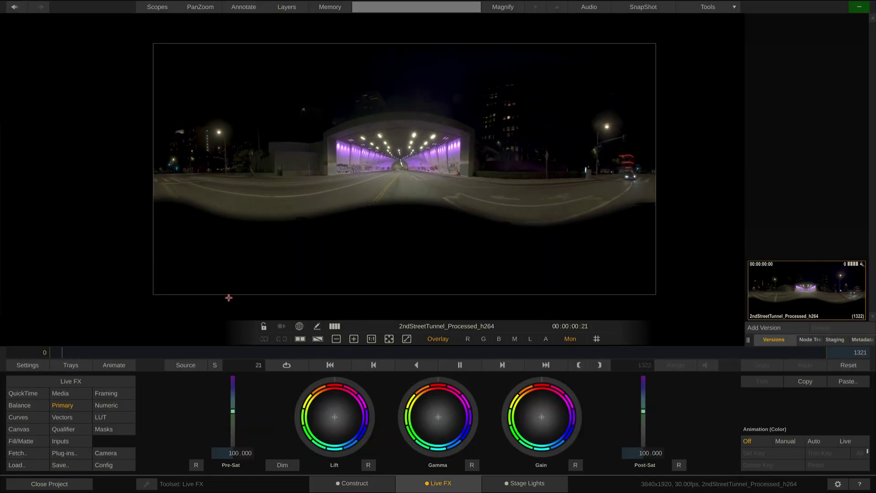
Reposition the left, right and middle ARRI SkyPanel sample areas on the tunnel plate.
click(527, 483)
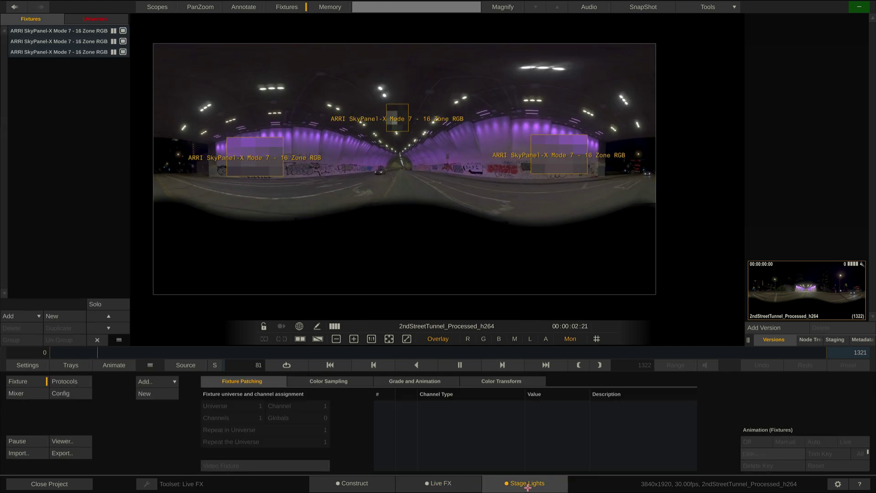
click(270, 167)
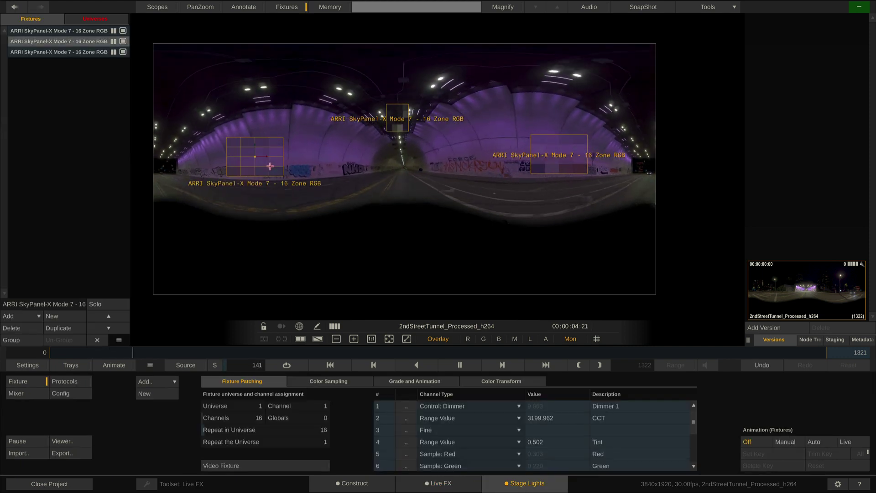
drag(270, 166, 246, 169)
mouse_move(558, 166)
mouse_down()
mouse_move(571, 173)
mouse_move(549, 171)
mouse_up()
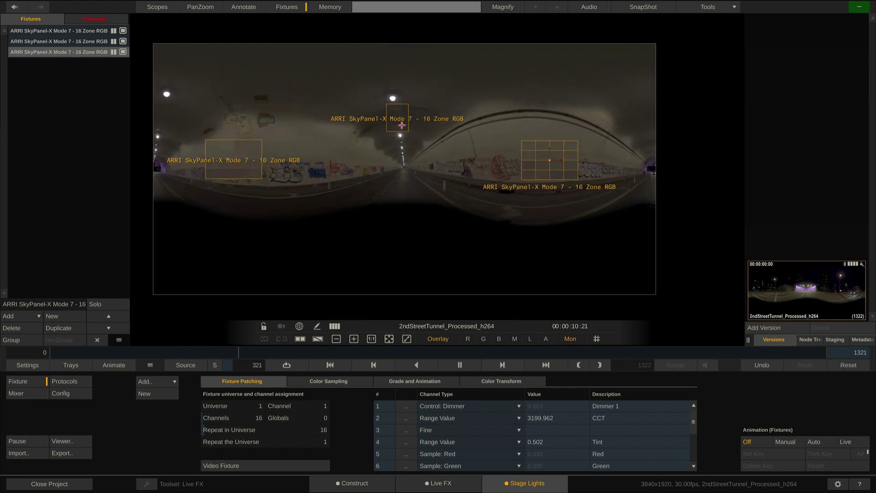
drag(402, 125, 394, 108)
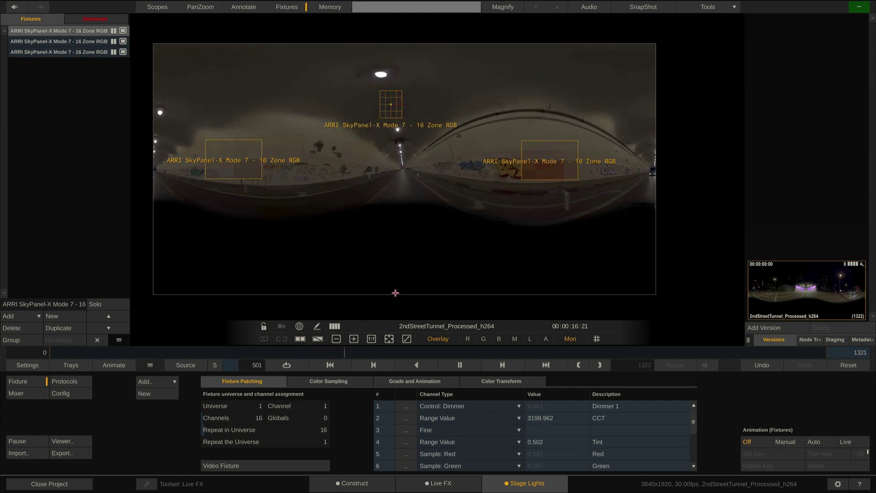
click(346, 488)
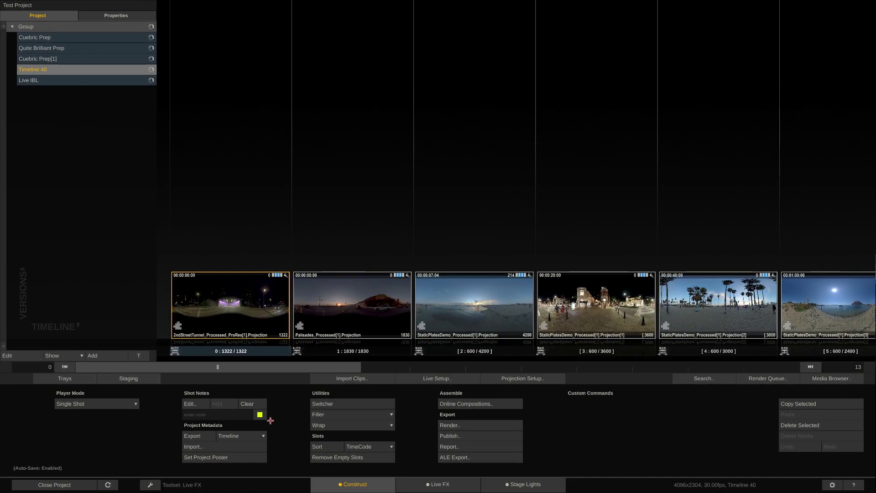
Switch Timeline 40's player mode to Timeline, then back to Single Shot.
mouse_move(294, 367)
mouse_down()
mouse_move(456, 367)
mouse_move(287, 374)
mouse_up()
click(108, 403)
click(108, 414)
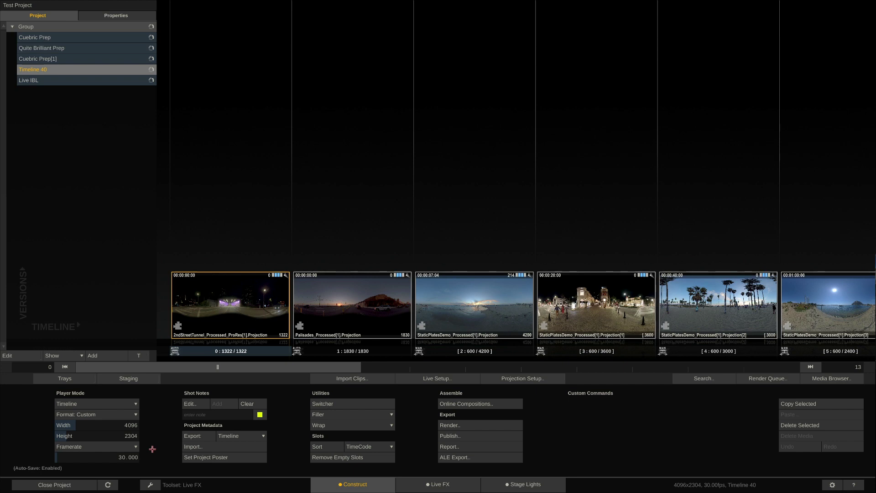
click(120, 403)
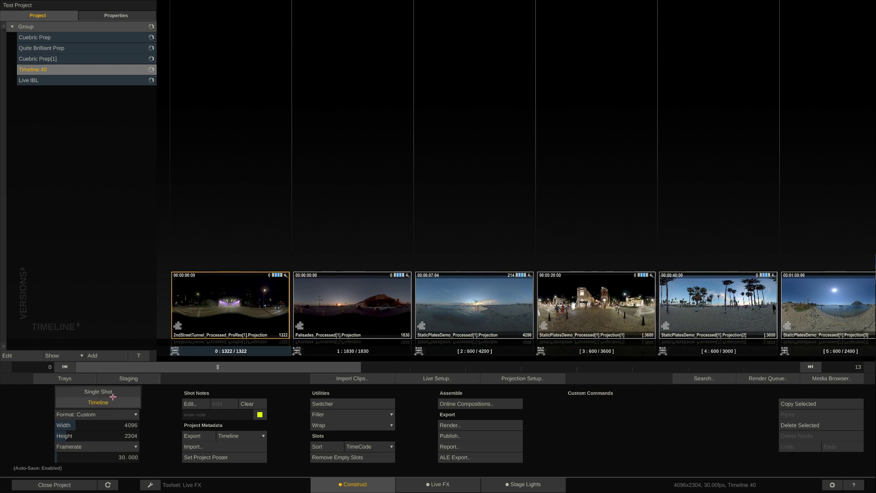
click(92, 392)
Open the Palisades clip at its first frame, then set player mode to Timeline again.
double_click(352, 314)
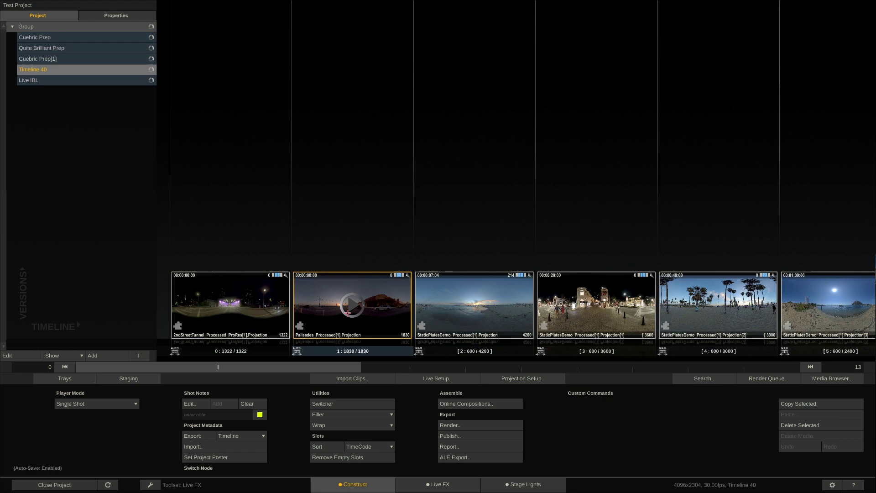
key(Home)
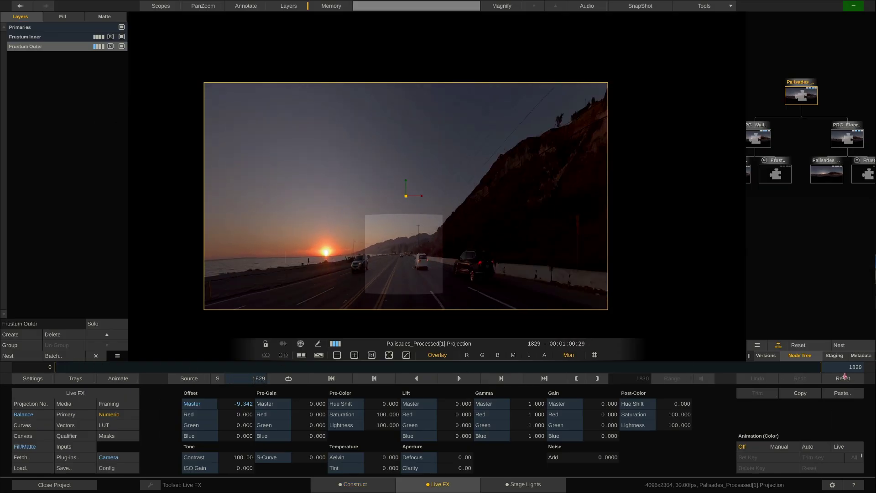
click(338, 487)
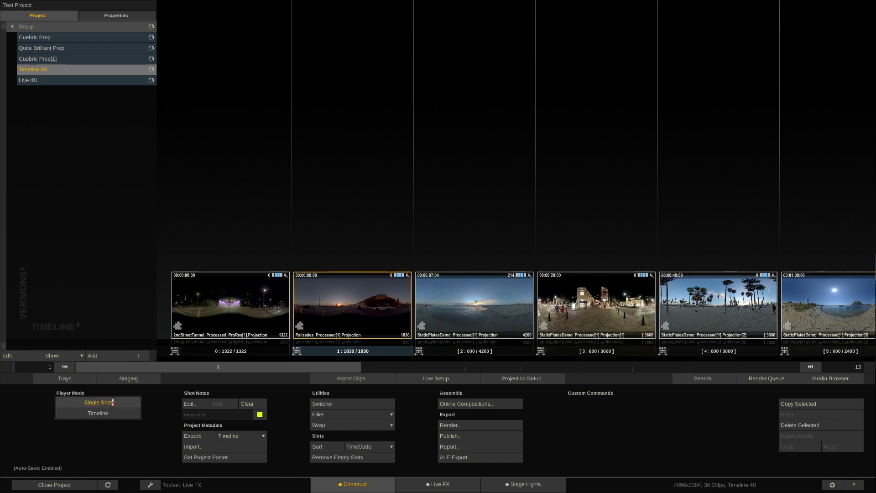
click(111, 411)
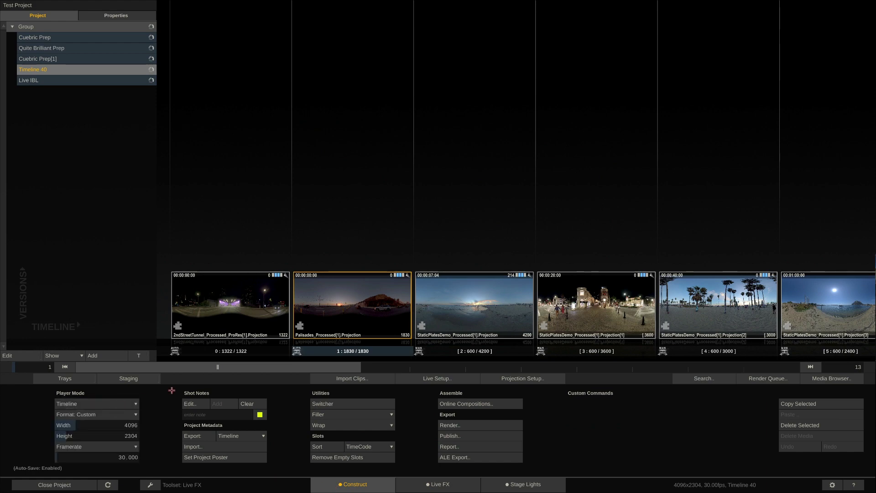
Scrub through Timeline 40 in the player, toggling the clip Range limit on and off.
click(339, 311)
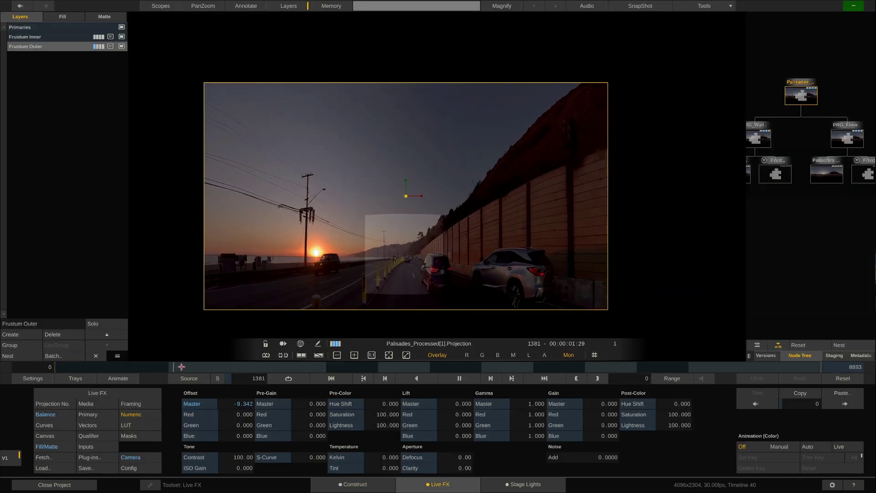
drag(181, 367, 519, 372)
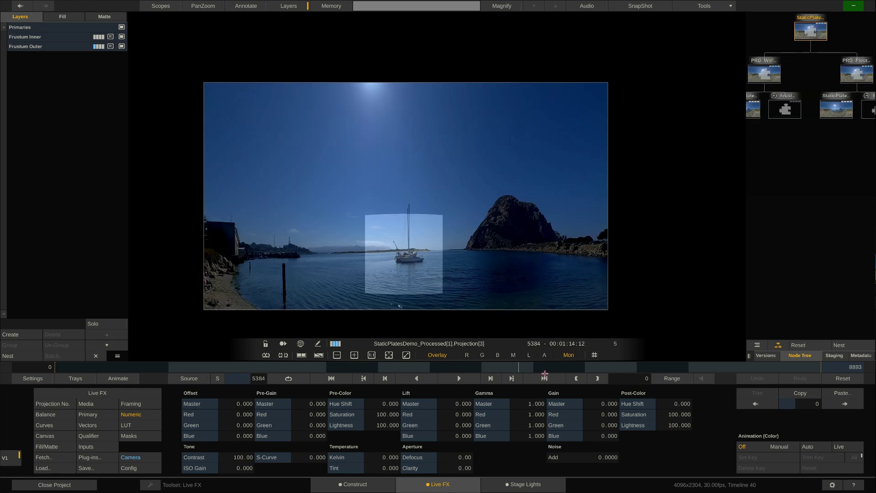
click(677, 378)
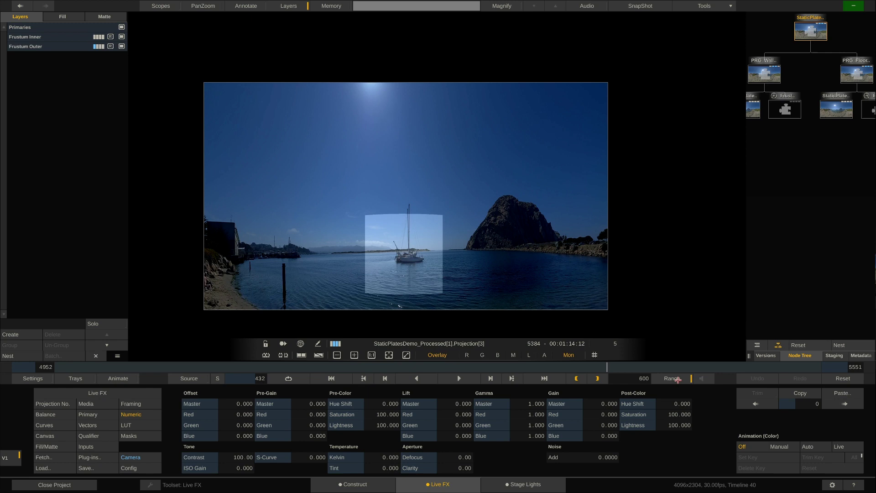
drag(616, 363, 20, 375)
click(587, 370)
click(676, 379)
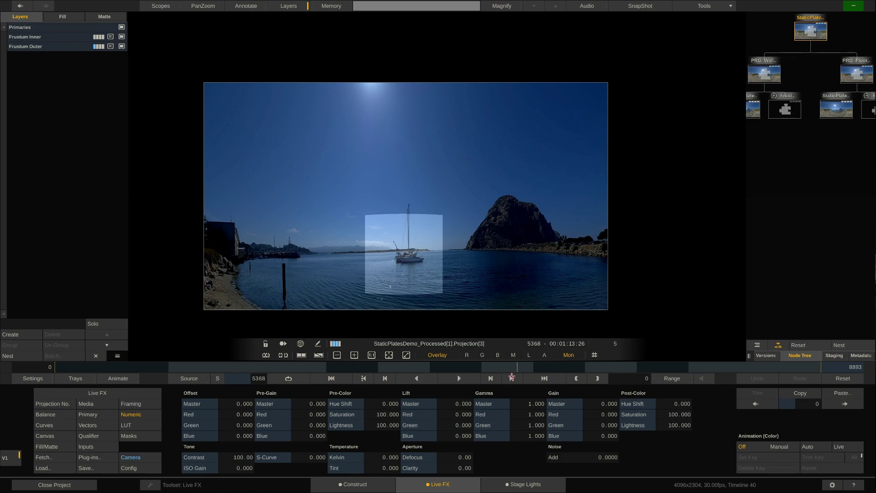
drag(521, 366, 702, 383)
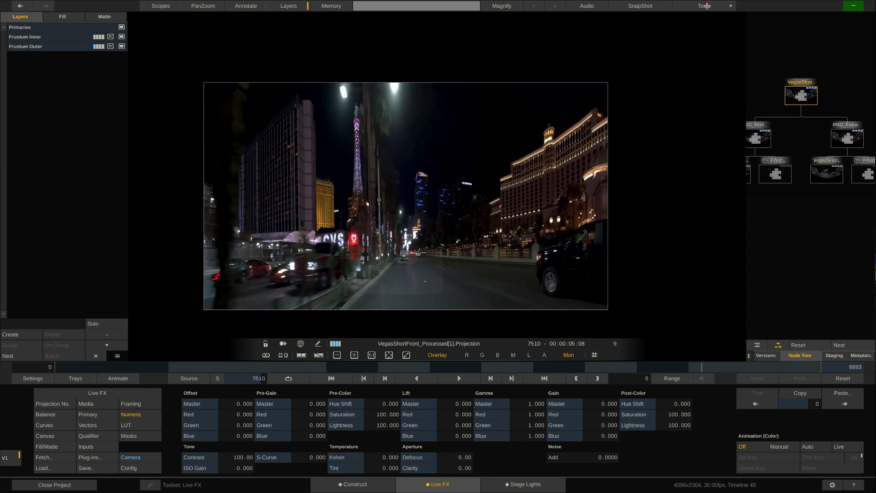
Open the Sync Players panel from Tools and drag it aside, off the image.
click(705, 5)
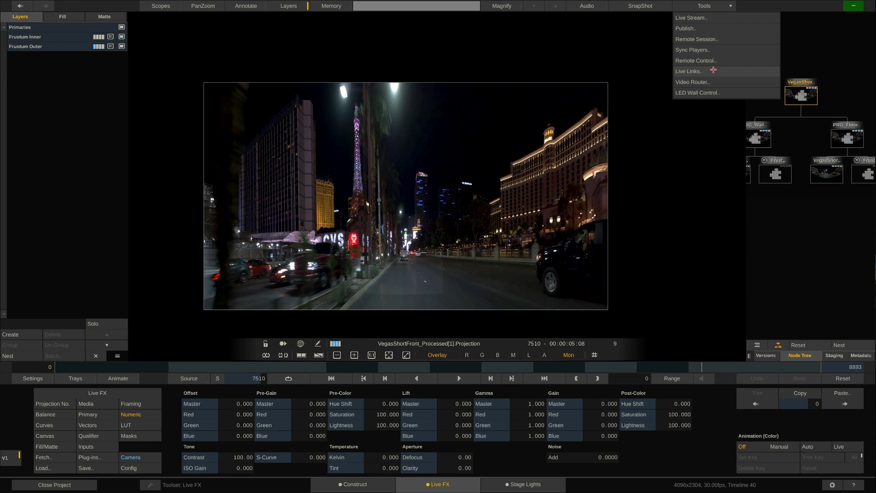
click(726, 51)
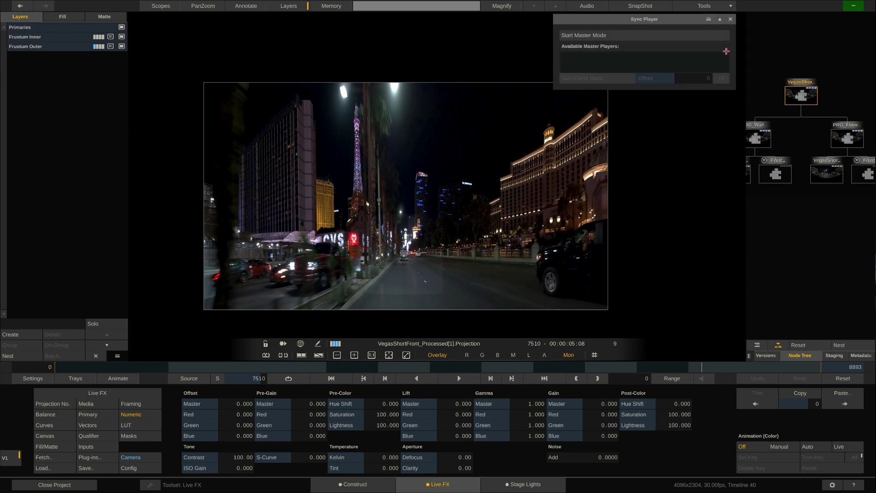
drag(705, 20, 790, 45)
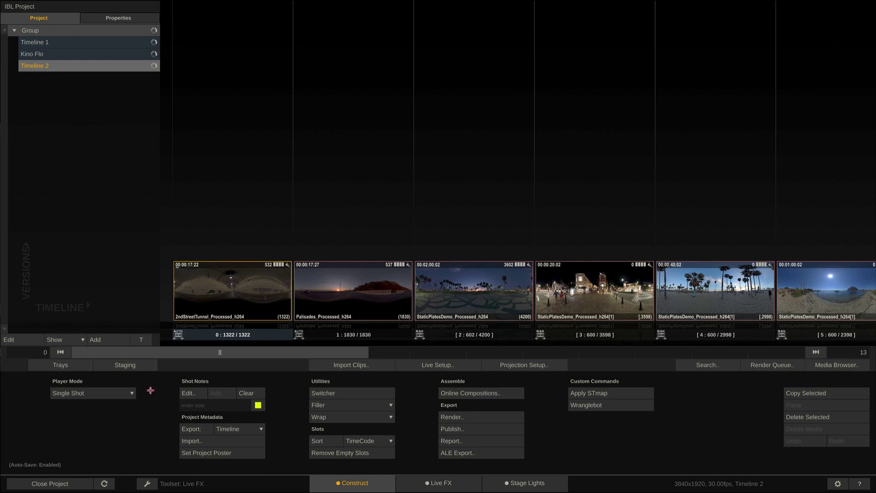
Change Timeline 2's Player Mode to Timeline so the whole timeline plays.
click(122, 392)
click(116, 405)
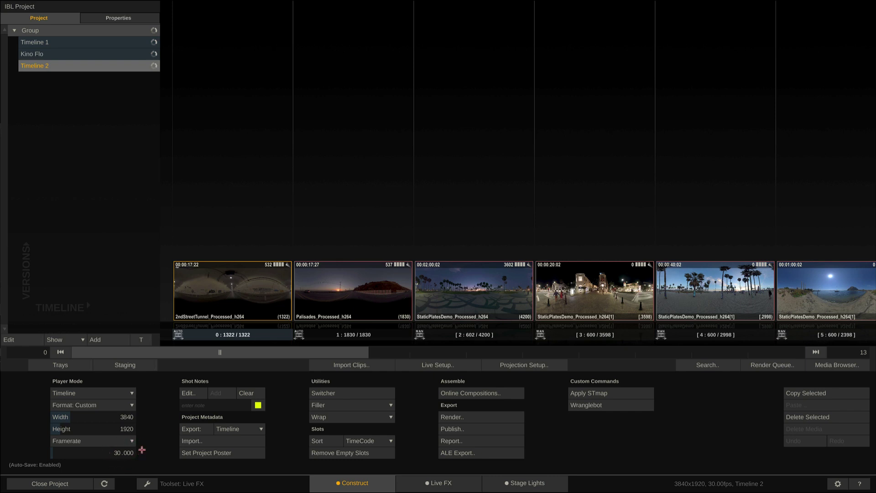
In Stage Lights, make this system a Sync Players client of the LED-volume master and move the panel aside.
click(520, 487)
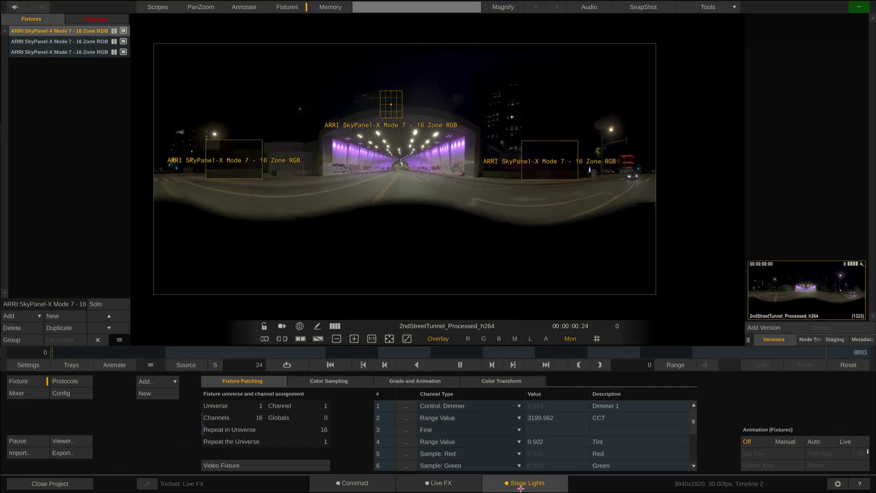
click(719, 7)
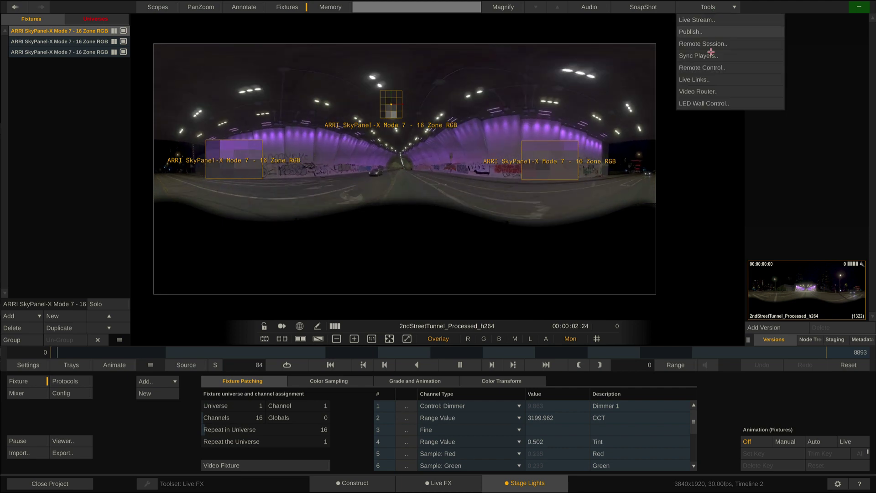
click(725, 55)
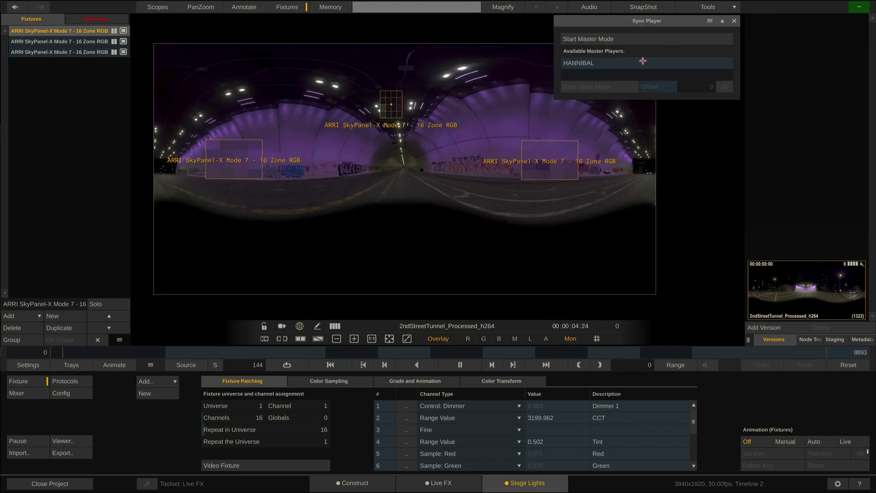
click(579, 63)
click(581, 87)
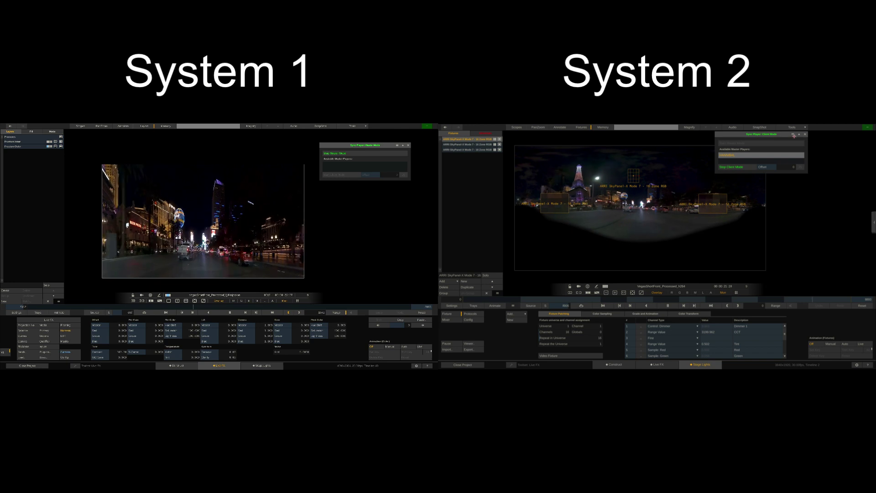
drag(794, 137, 850, 147)
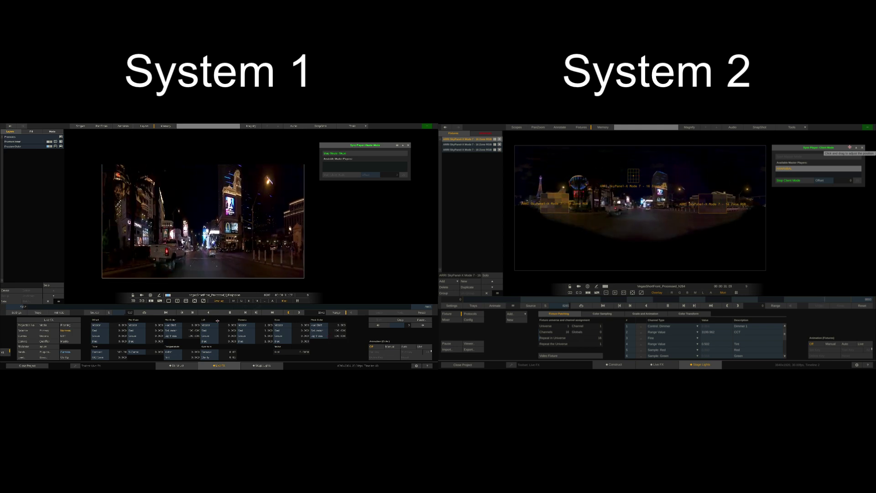
Turn off Range, jump both players between plates, and place the first fixture box on the Ferris wheel.
click(335, 312)
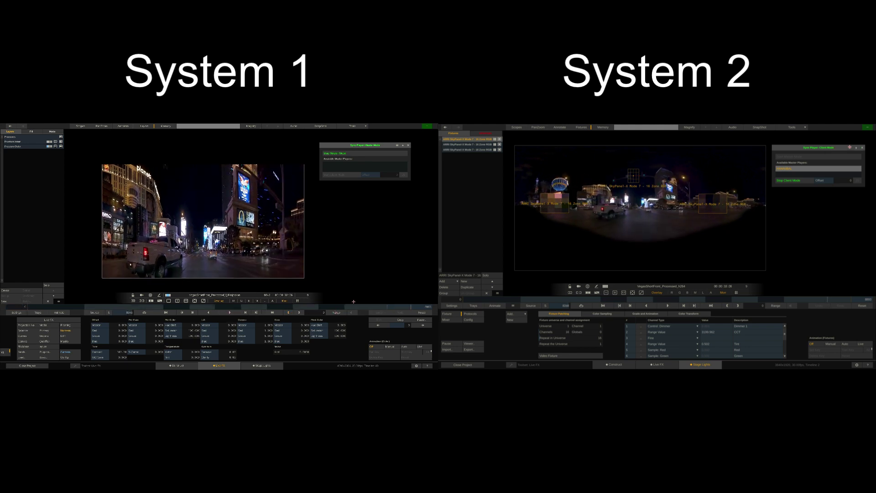
click(332, 307)
click(280, 306)
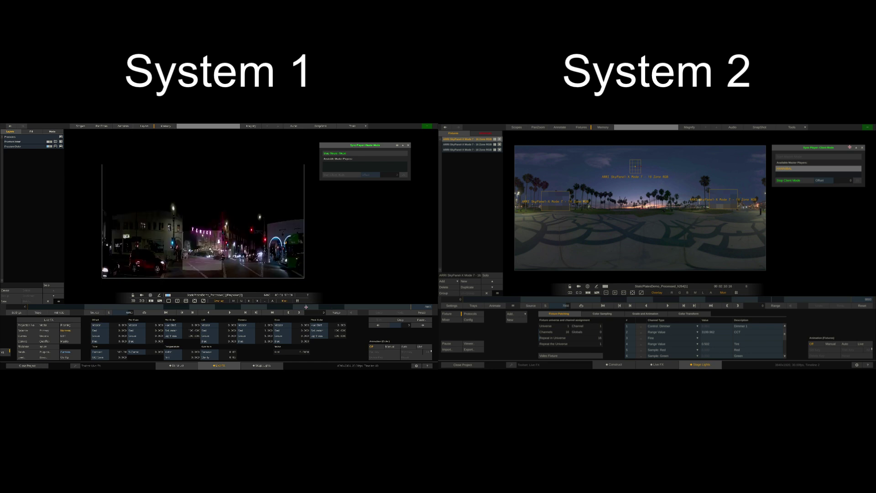
click(248, 306)
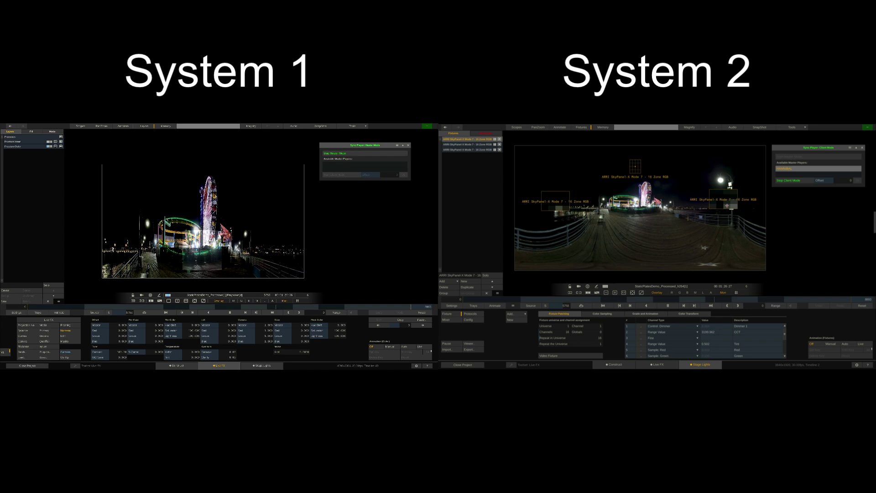
click(723, 185)
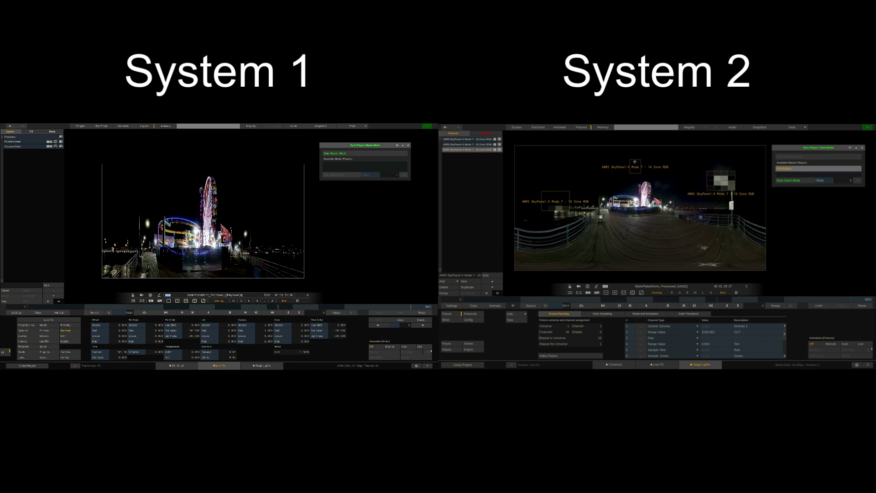
drag(635, 166, 646, 199)
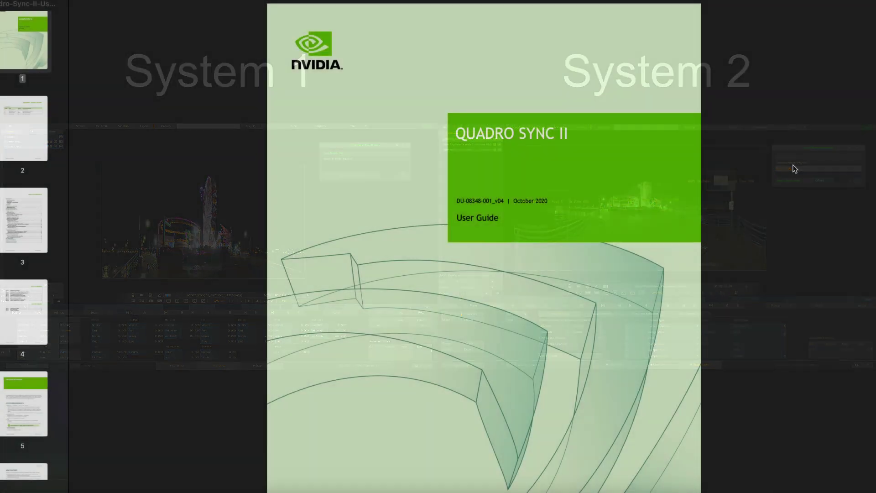
Go from the guide's contents via Enabling Frame Lock to Configure Frame Lock Clients.
scroll(795, 168, down, 15)
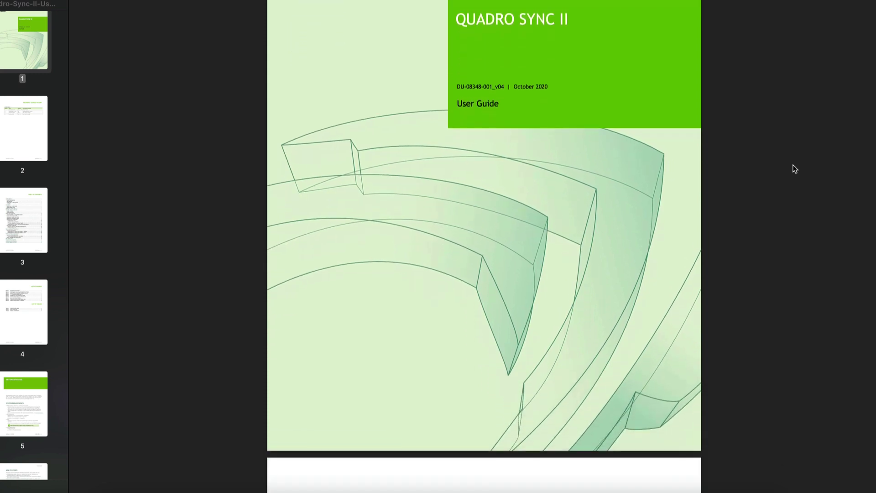
scroll(794, 171, down, 10)
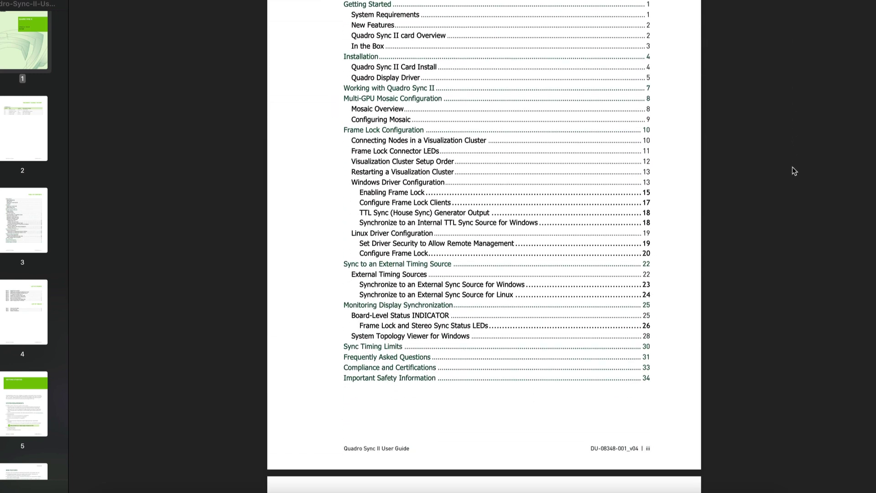
click(385, 188)
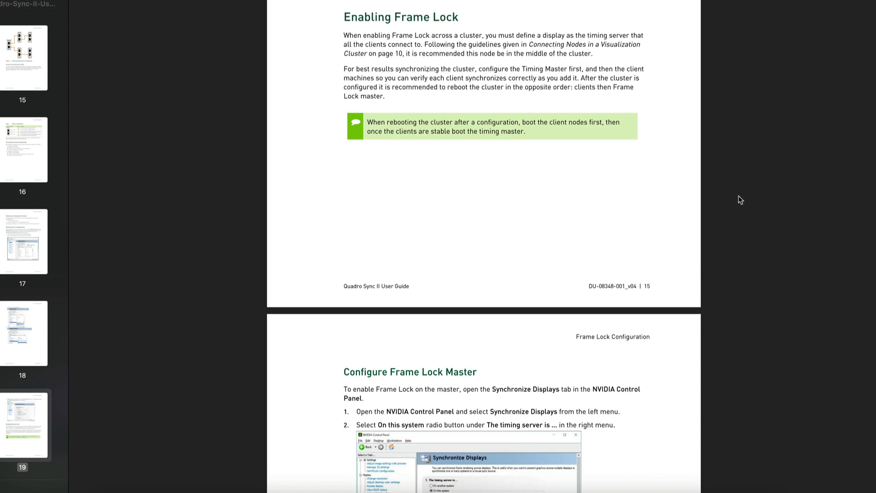
scroll(740, 200, down, 6)
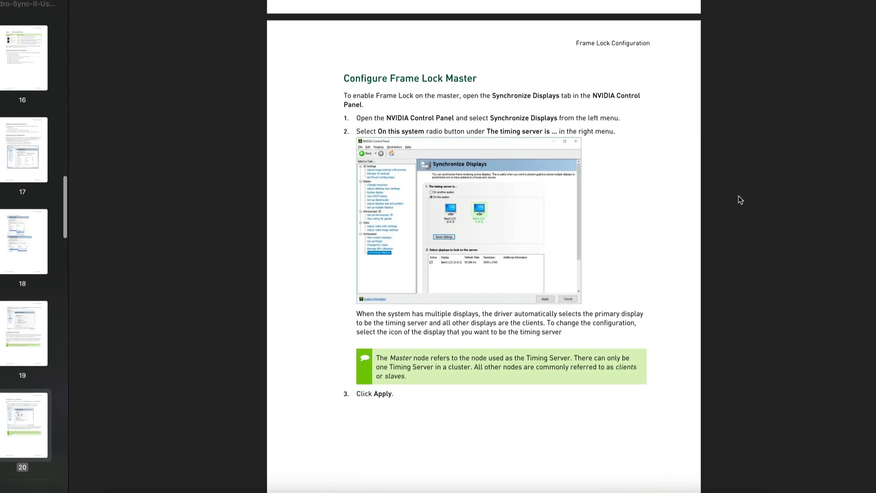
scroll(740, 200, down, 10)
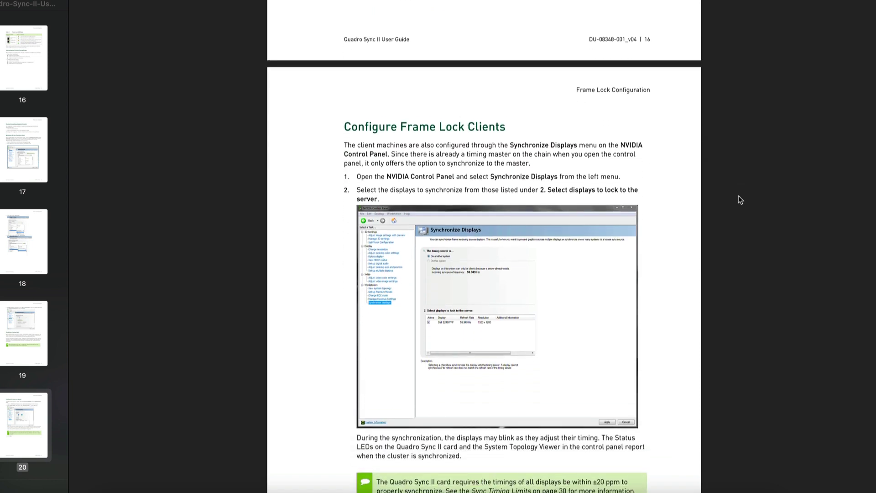
scroll(740, 200, down, 1)
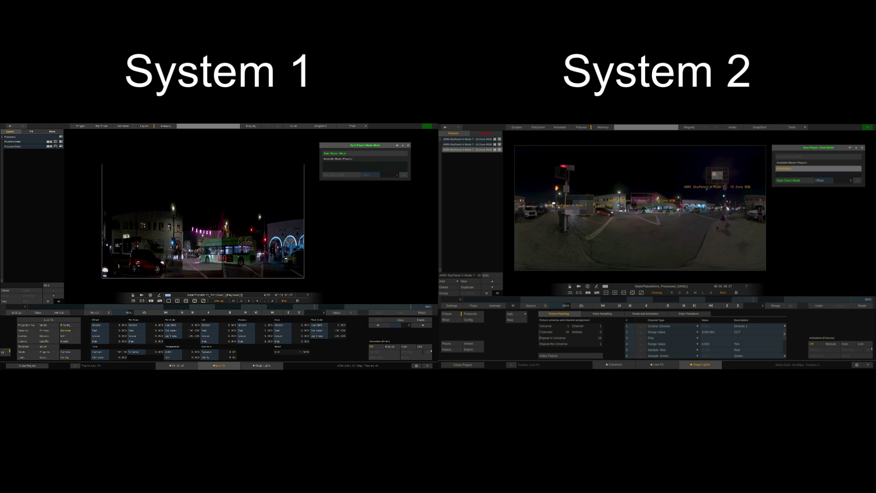
Set the client's sync Offset to 2.
click(839, 182)
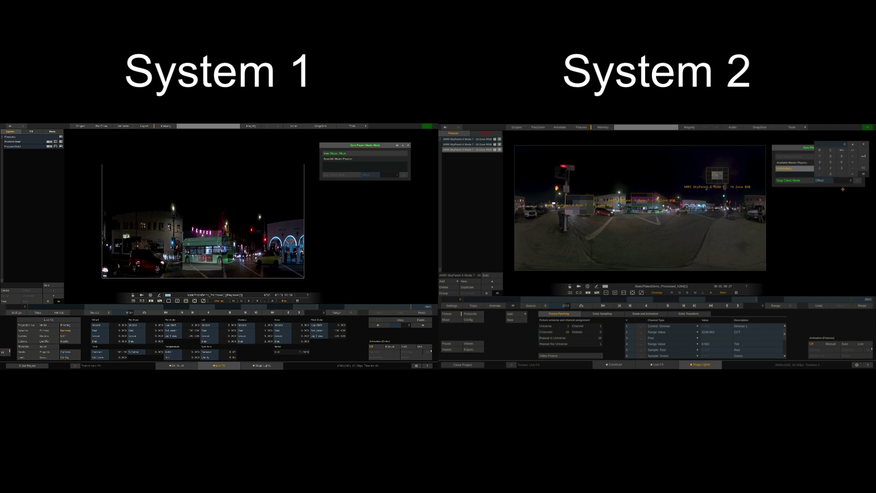
click(863, 155)
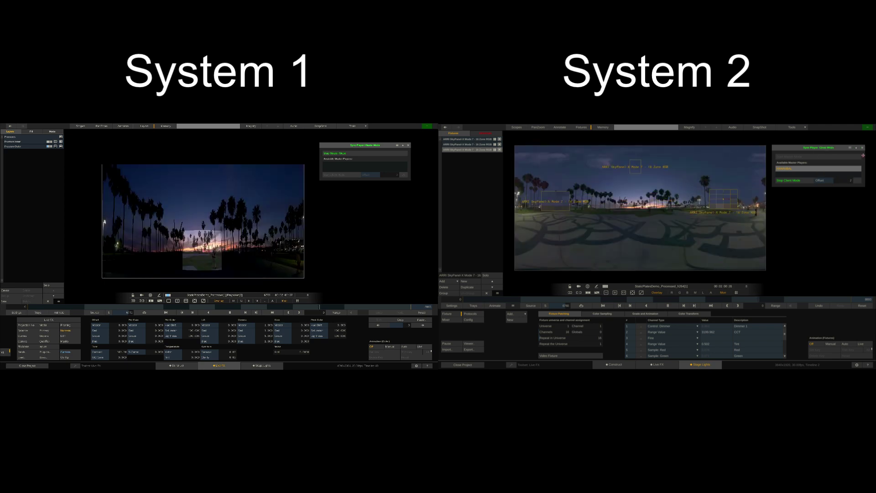